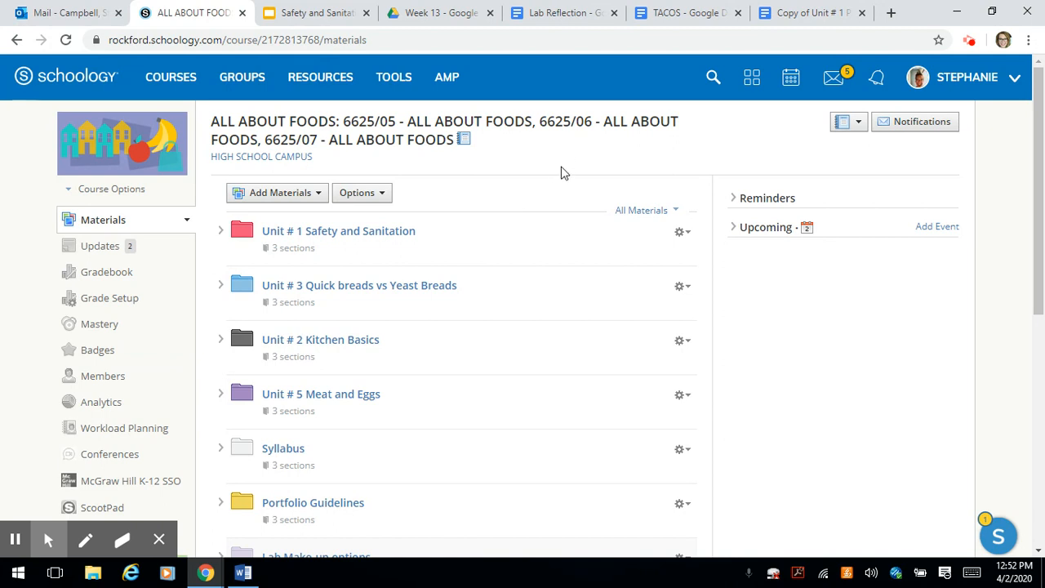
Open the student completion rules for the Unit # 1 Safety and Sanitation folder.
left_click(396, 232)
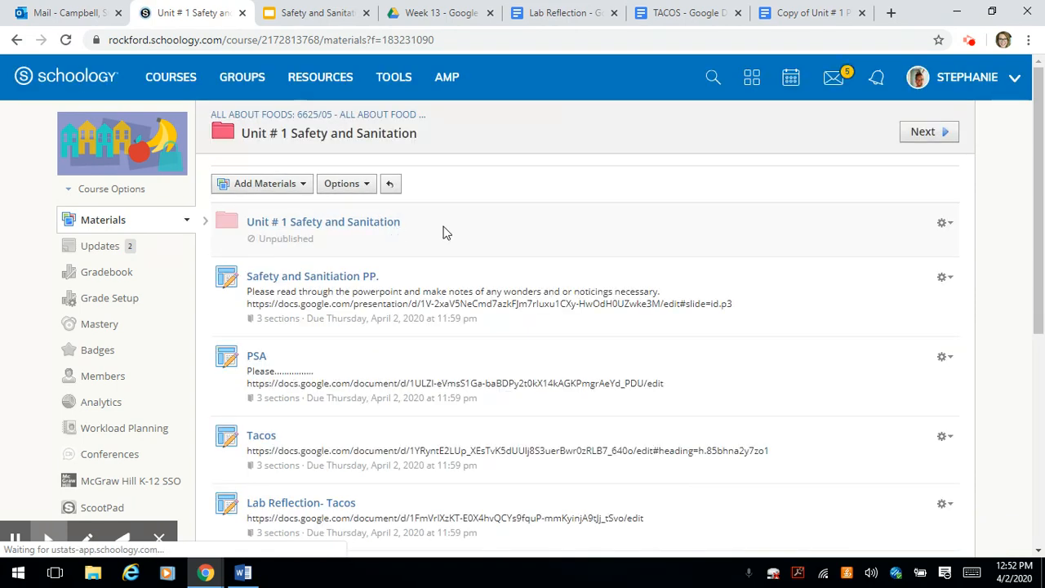
scroll(509, 243, "down", 1)
scroll(509, 243, "down", 1)
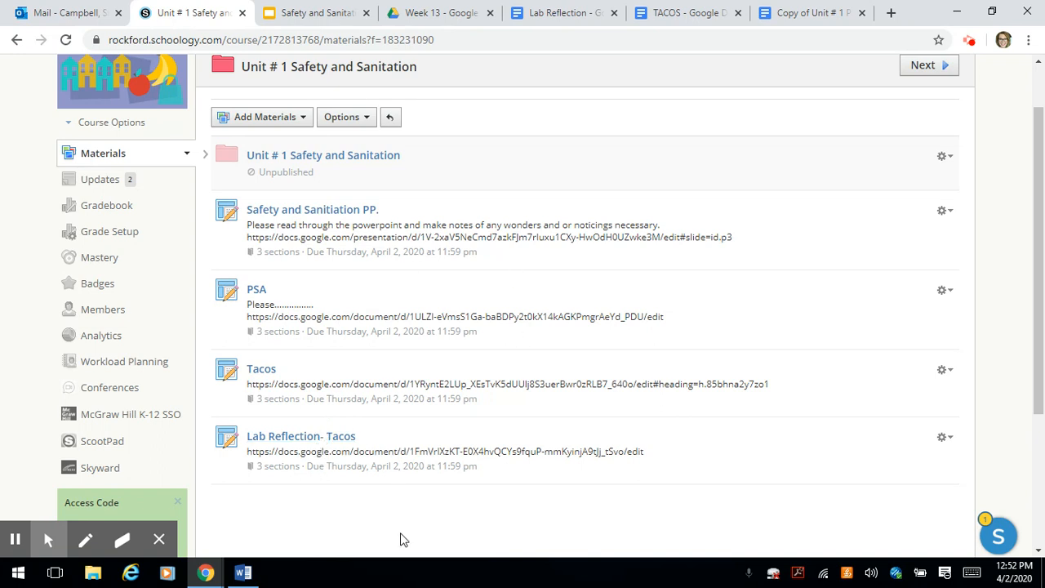
scroll(400, 539, "up", 1)
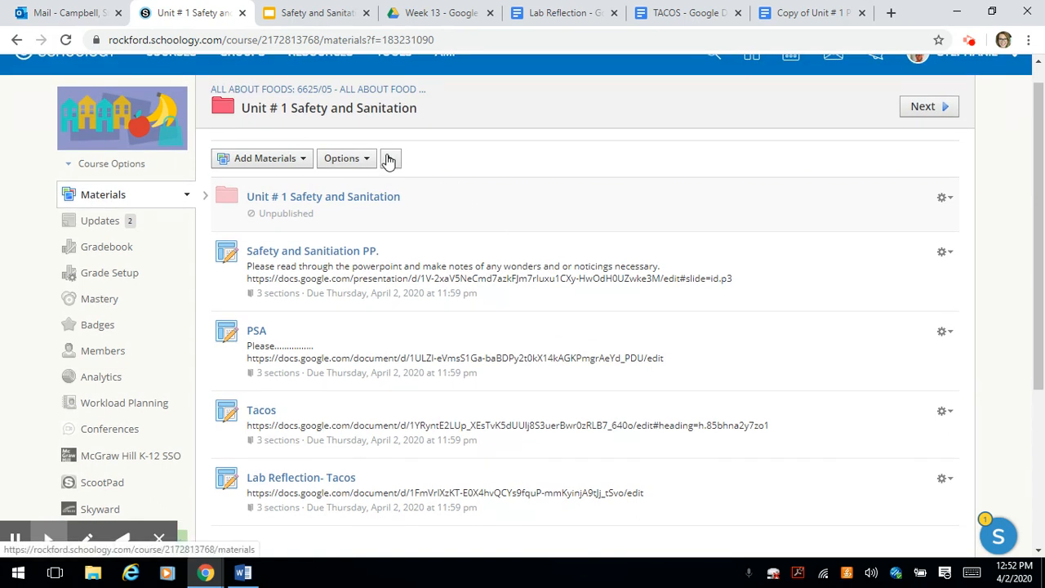
left_click(360, 158)
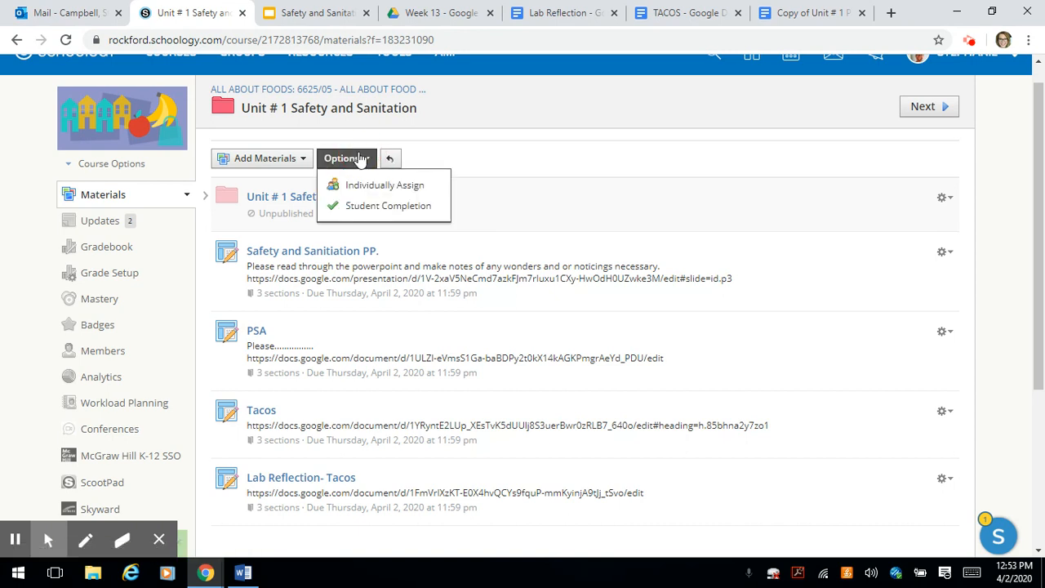
left_click(357, 207)
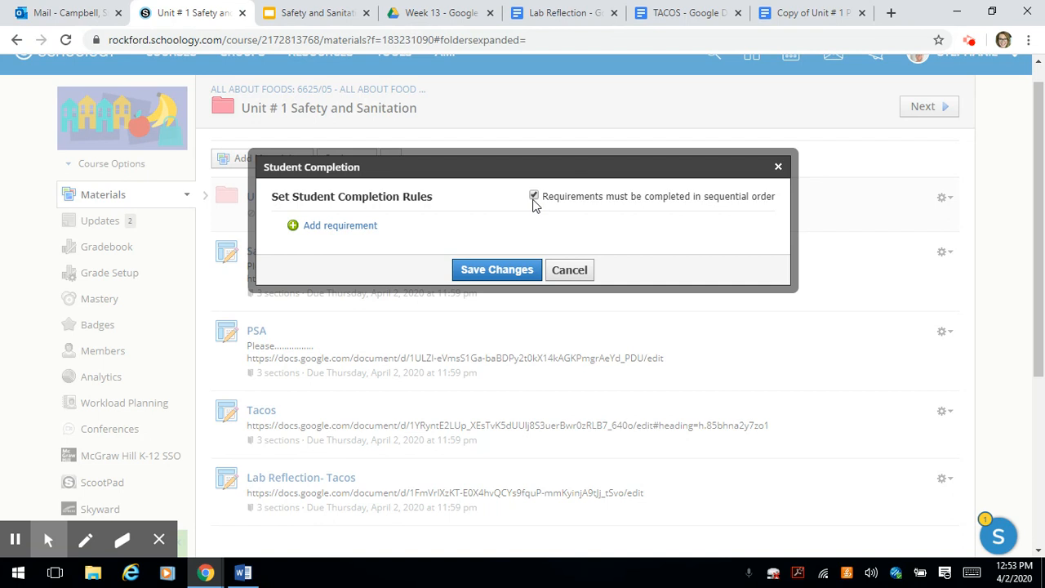
Add a completion requirement that members must view the item for Safety and Sanitiation PP.
left_click(342, 228)
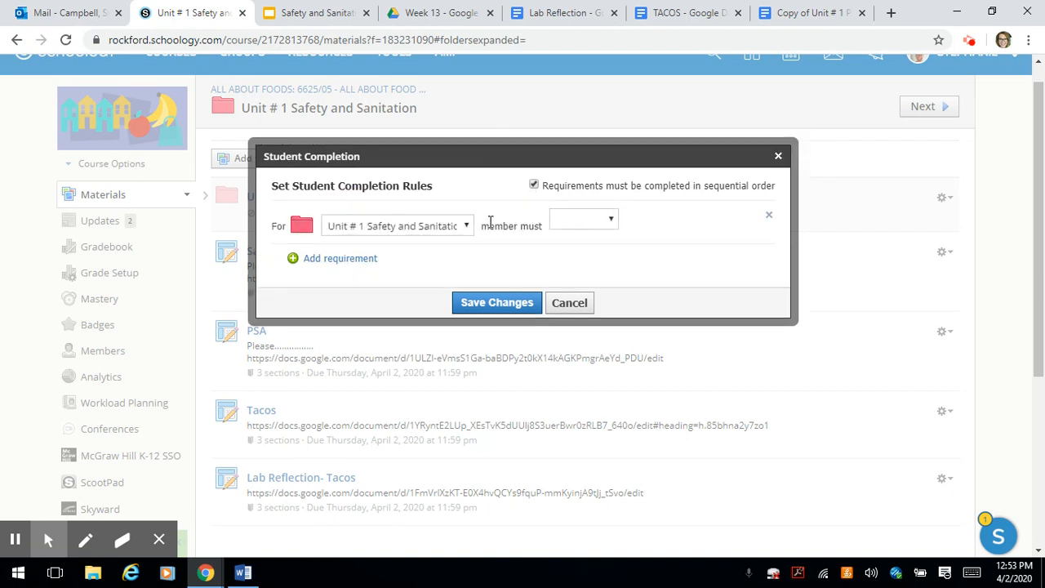
left_click(463, 233)
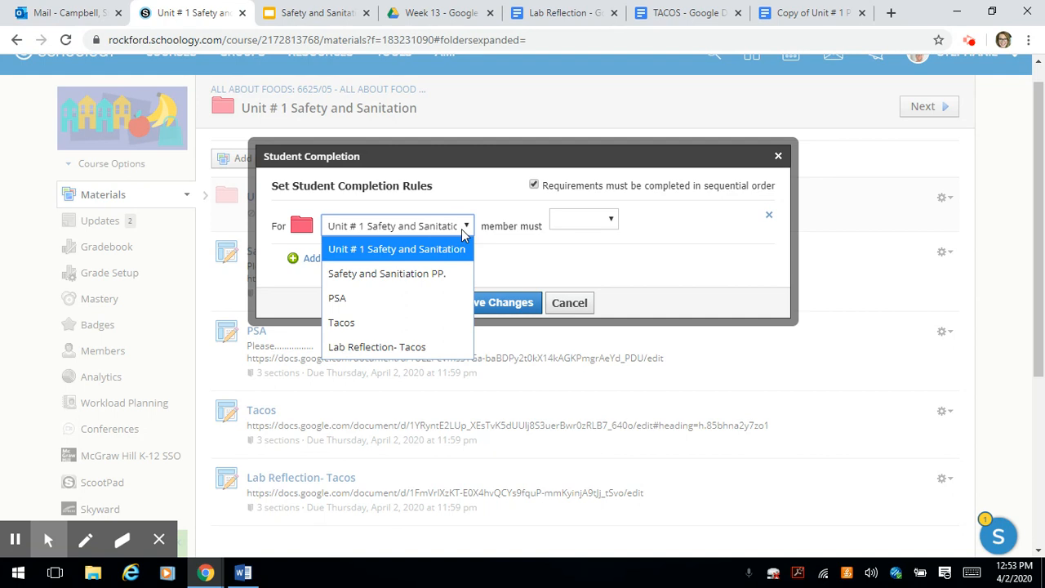
left_click(436, 275)
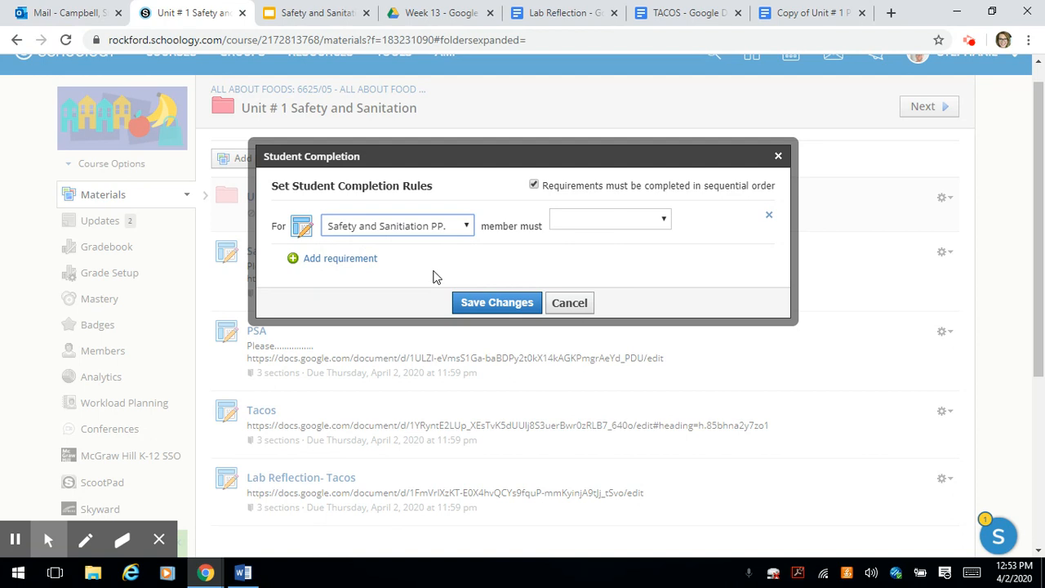
left_click(665, 225)
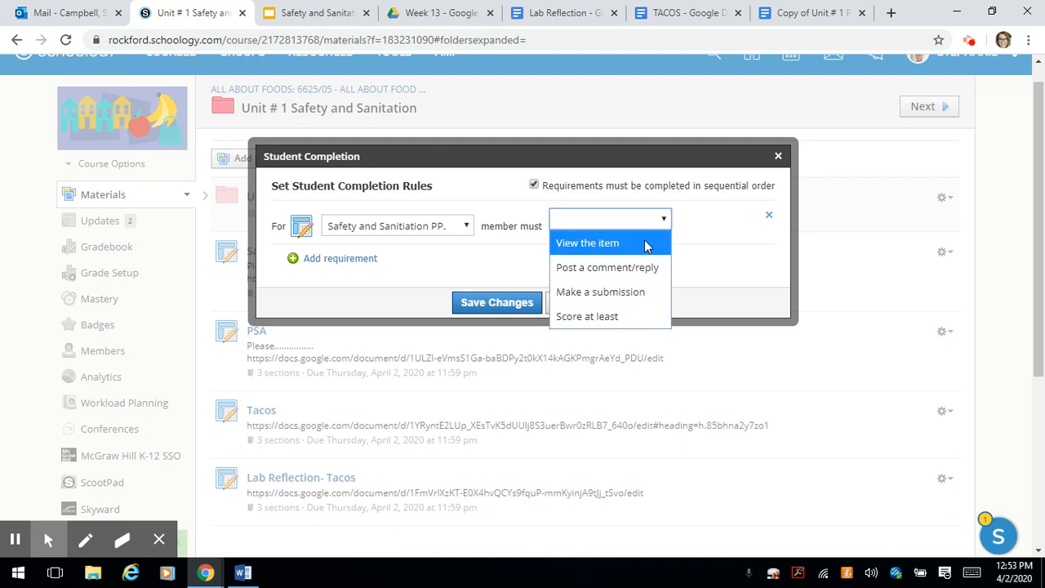
left_click(646, 244)
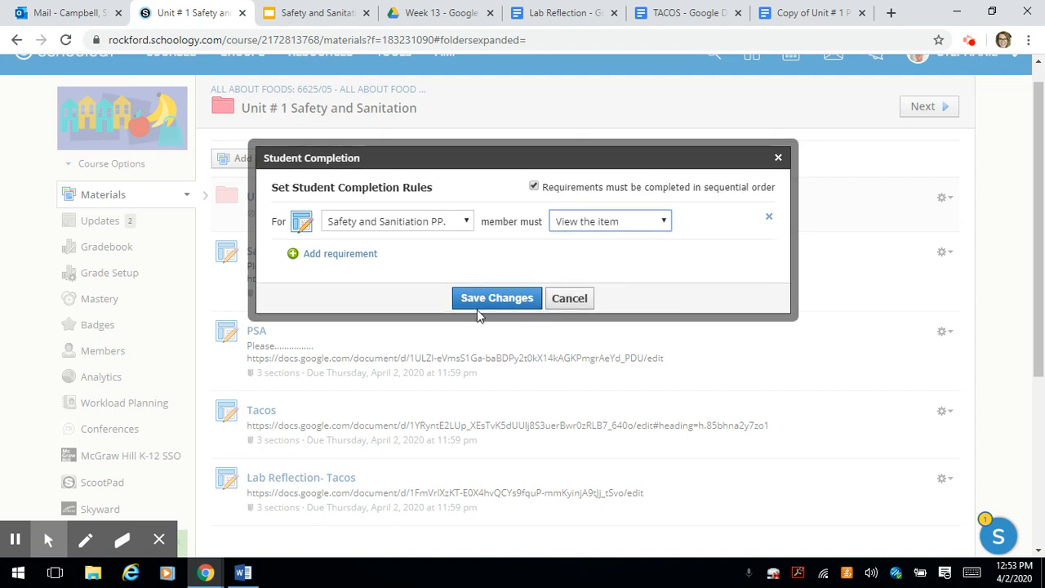
left_click(663, 227)
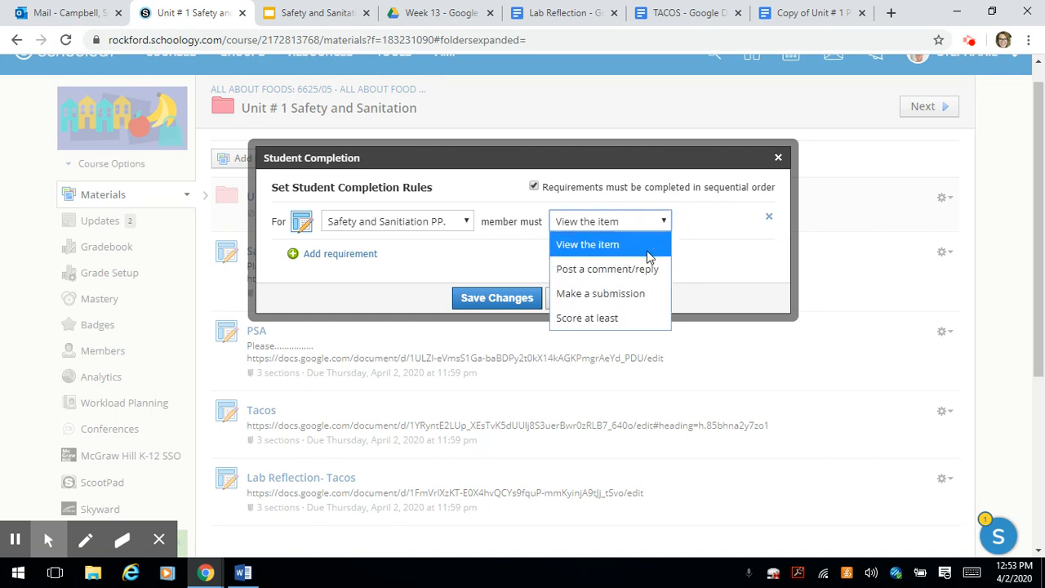
left_click(649, 245)
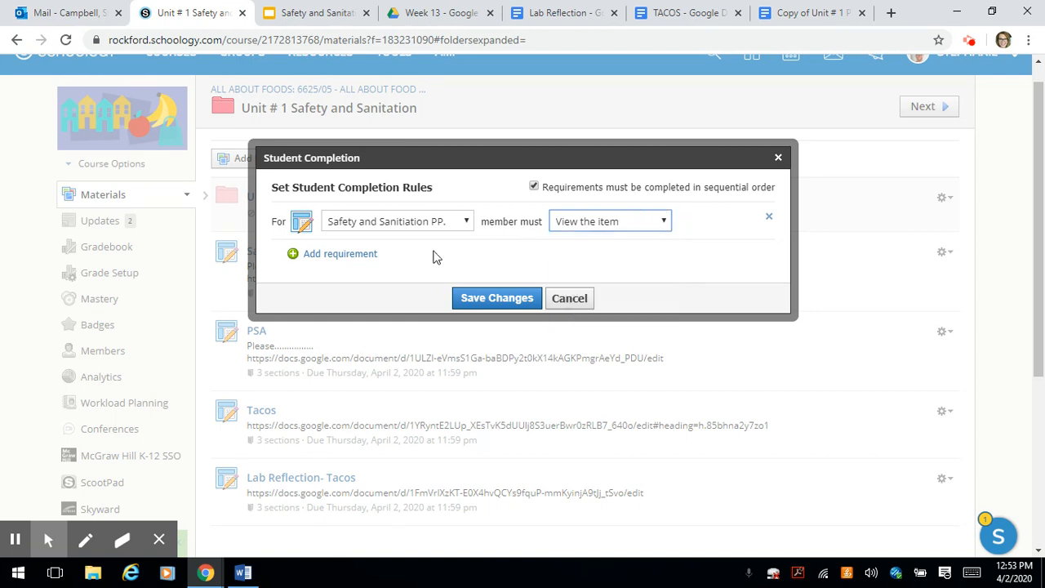
Add a second requirement that members must make a submission for PSA.
left_click(374, 254)
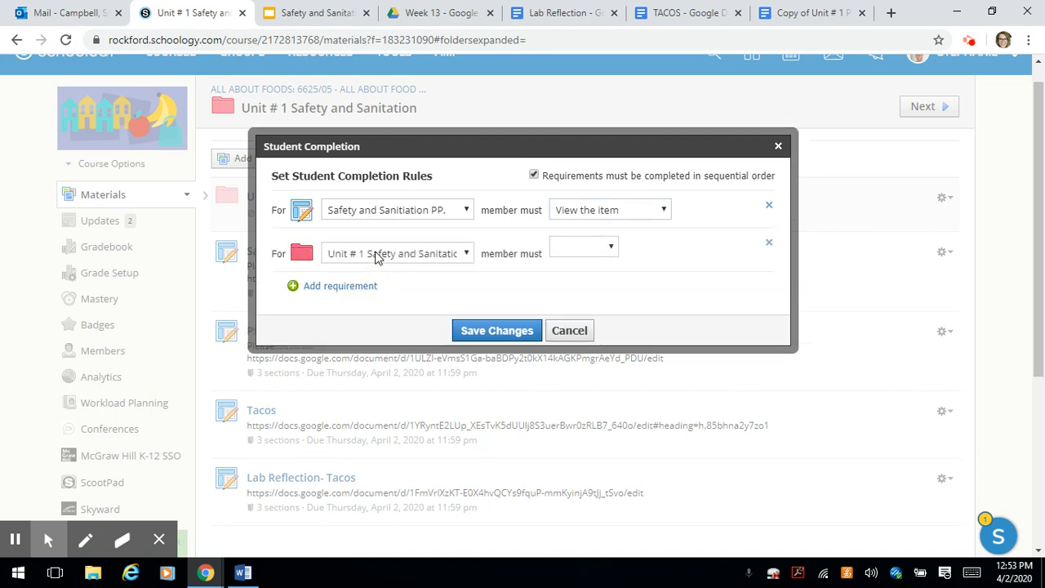
left_click(466, 254)
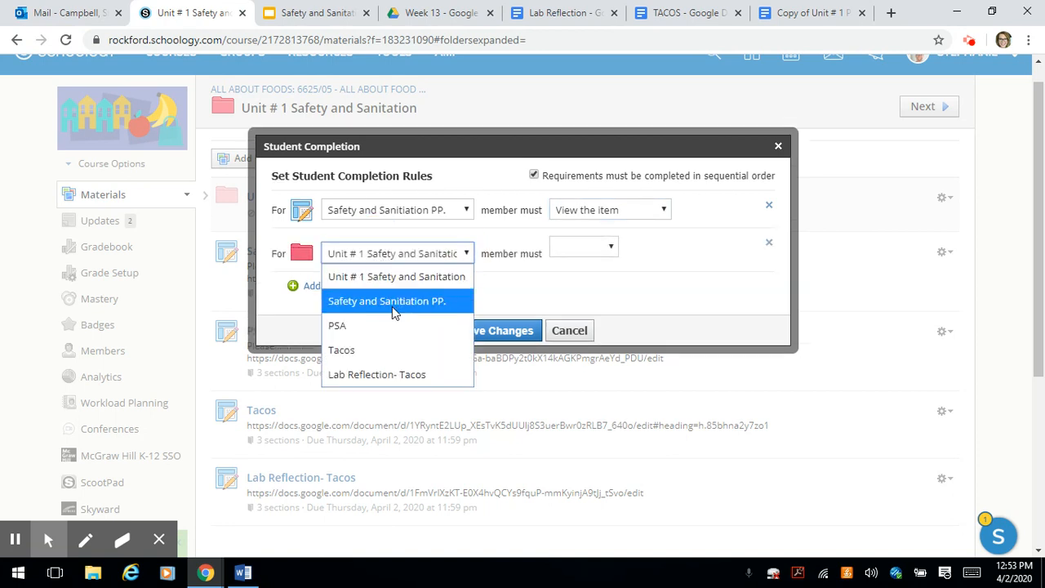
left_click(356, 328)
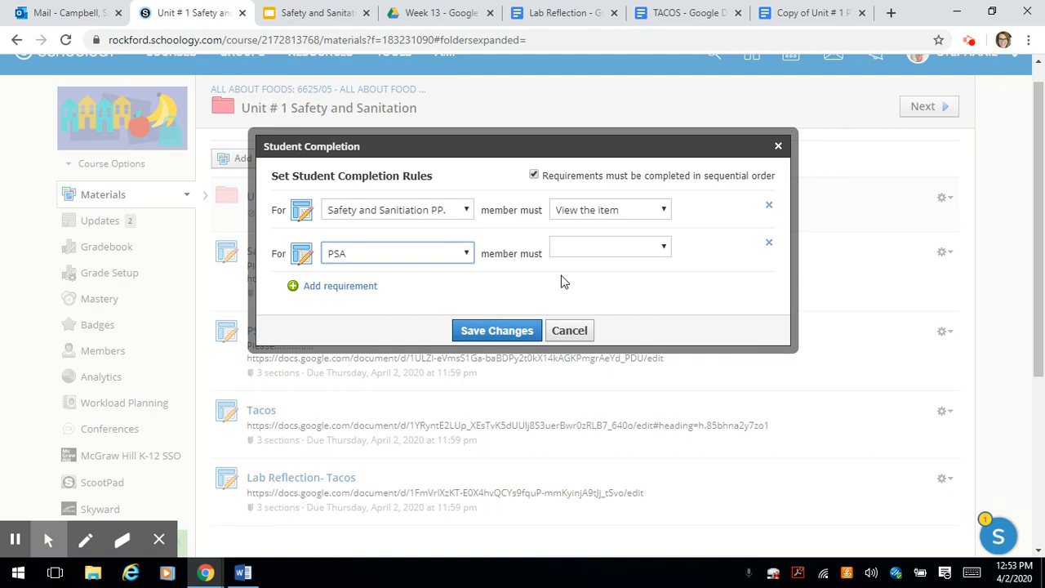
left_click(664, 247)
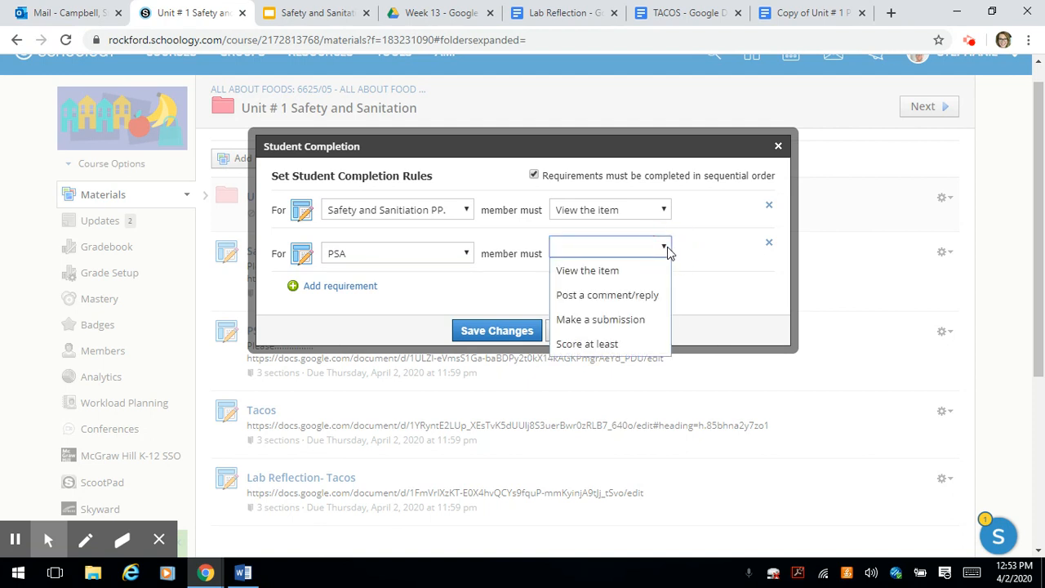
left_click(620, 320)
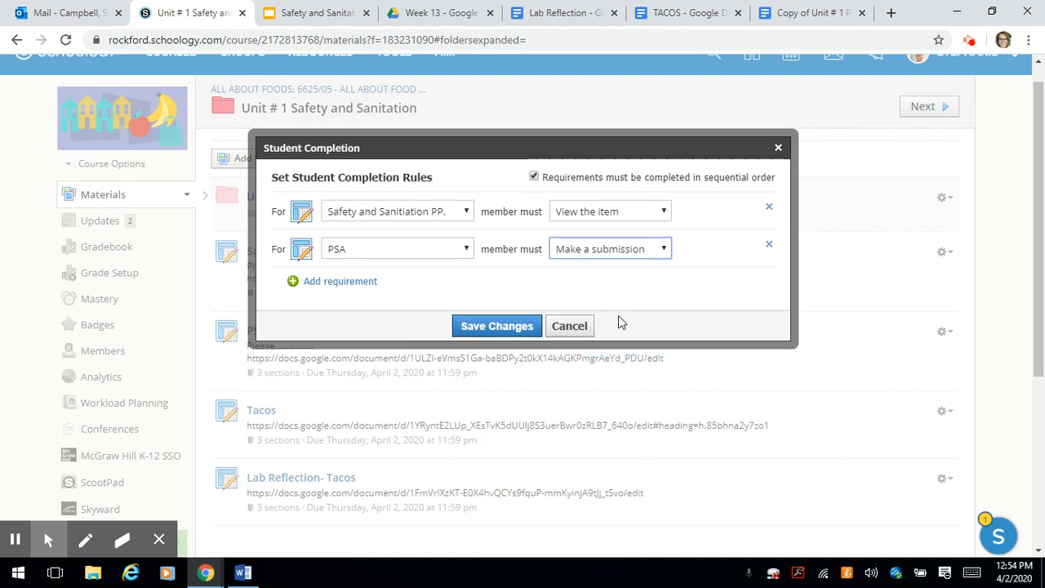
Add a third requirement that members must view the item for Tacos.
left_click(338, 280)
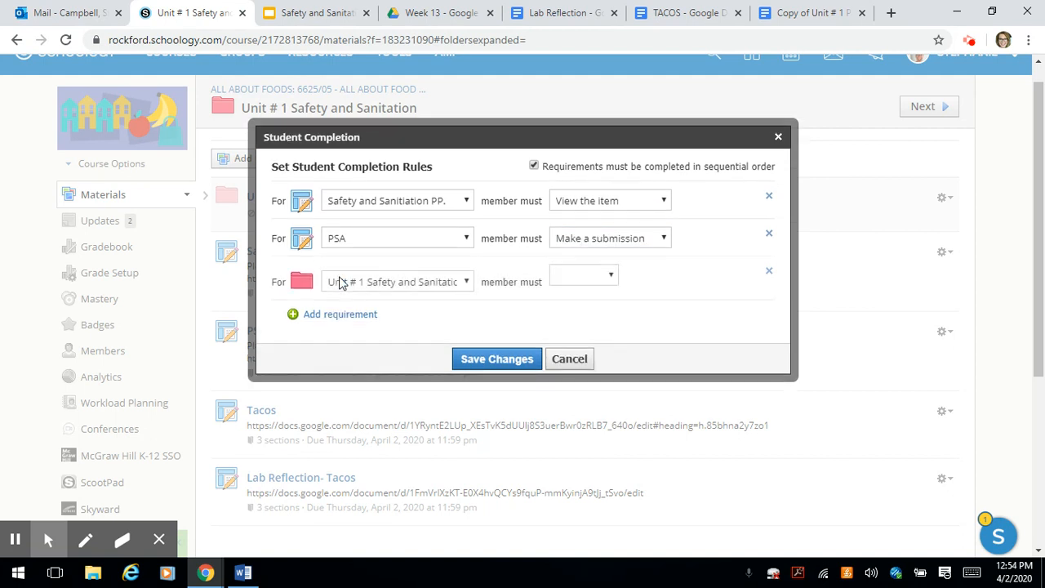
left_click(466, 286)
left_click(465, 282)
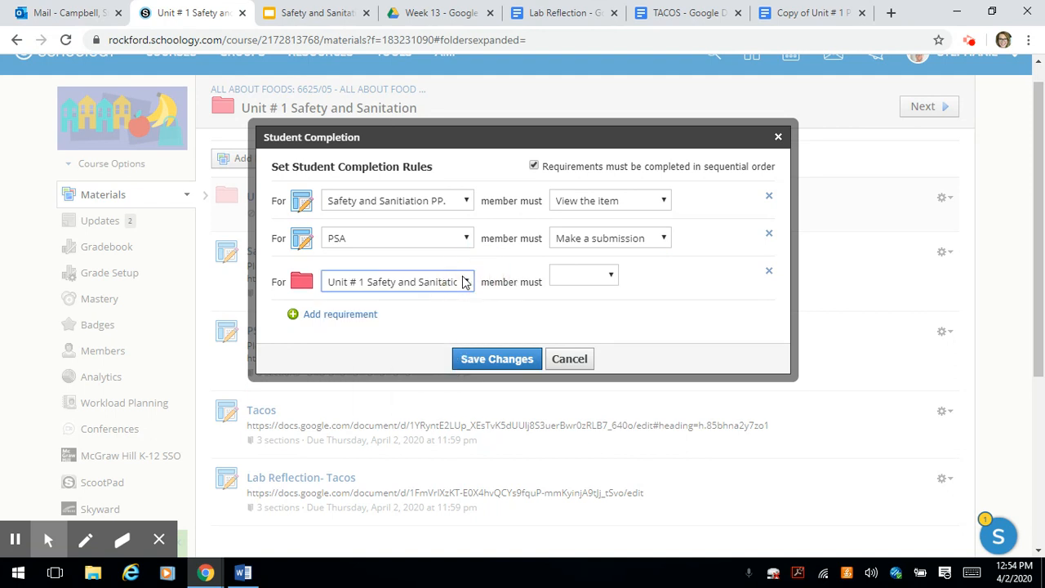
left_click(465, 282)
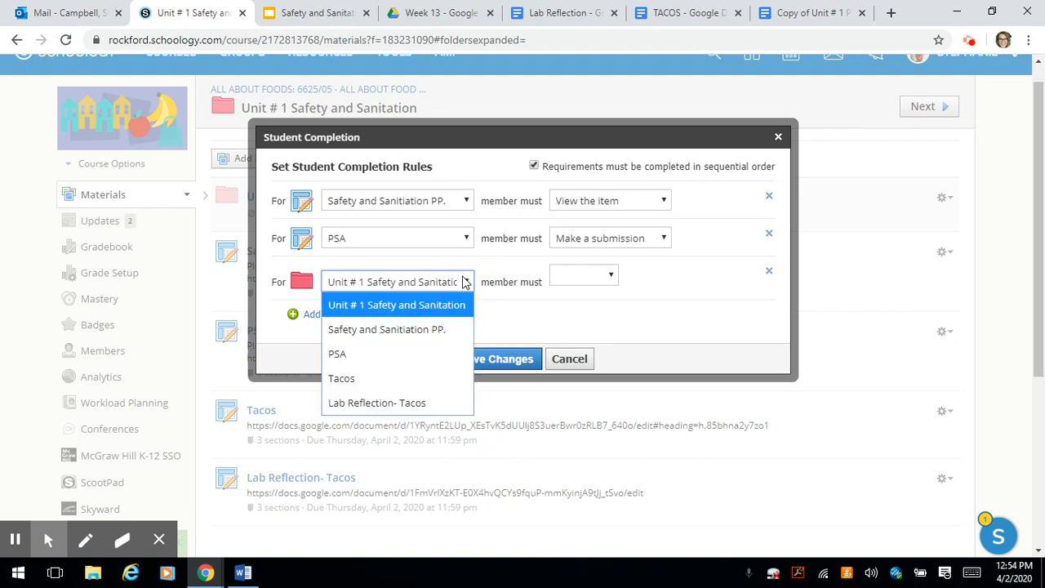
left_click(402, 381)
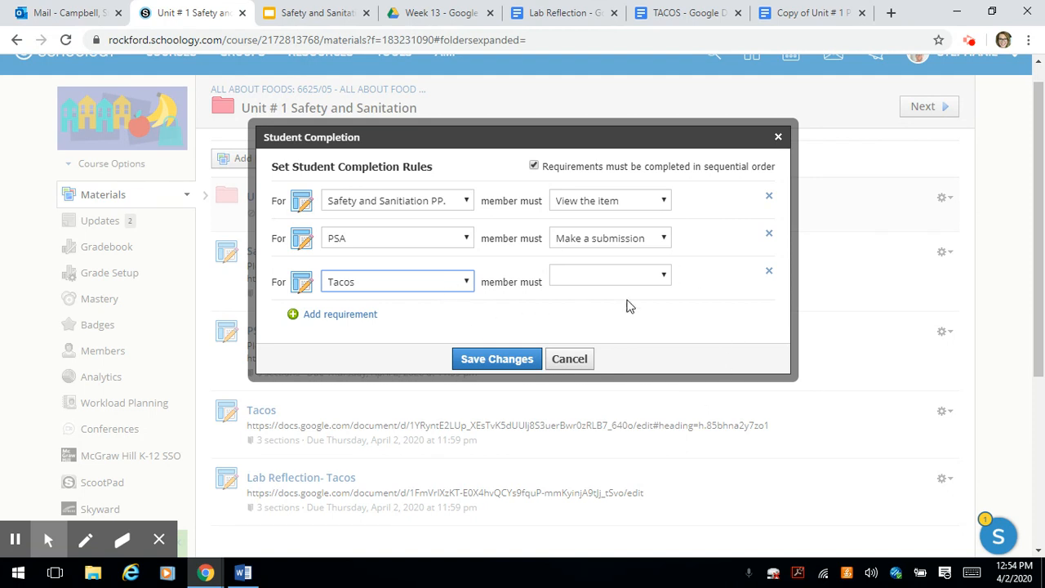
left_click(665, 278)
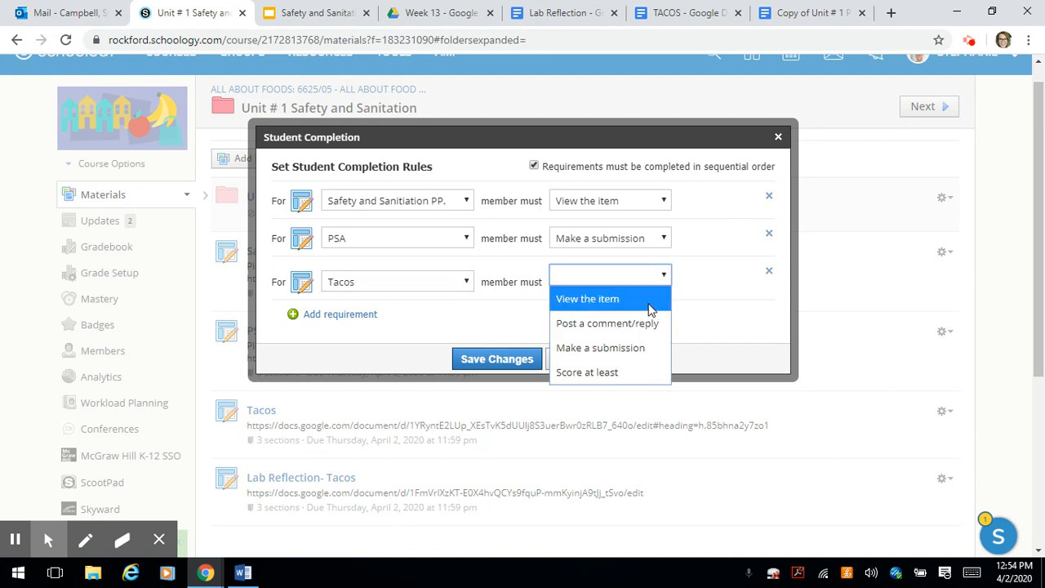
left_click(651, 304)
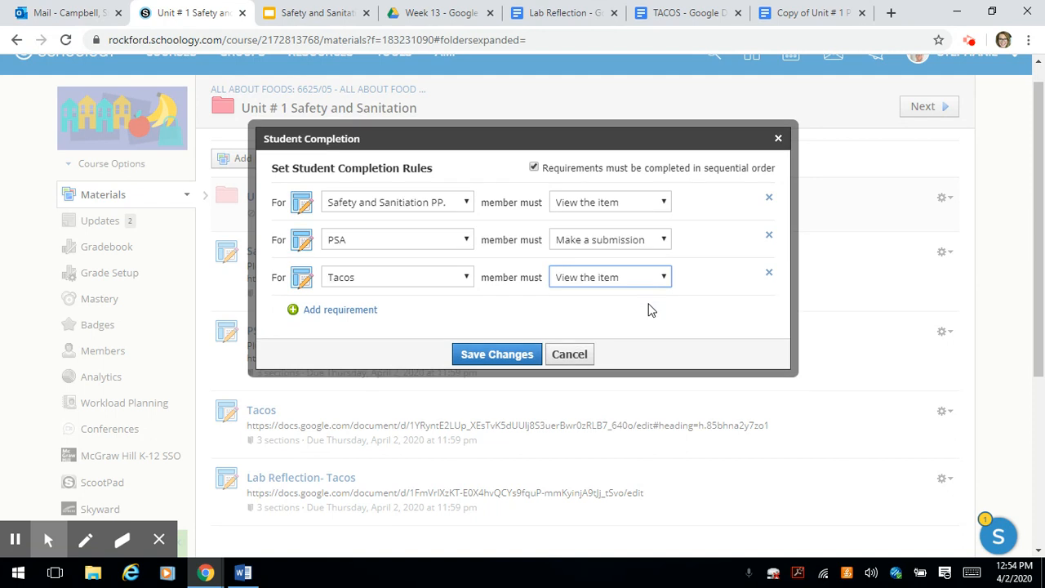
Add a fourth requirement that members must make a submission for Lab Reflection- Tacos, and save the completion rules.
left_click(359, 313)
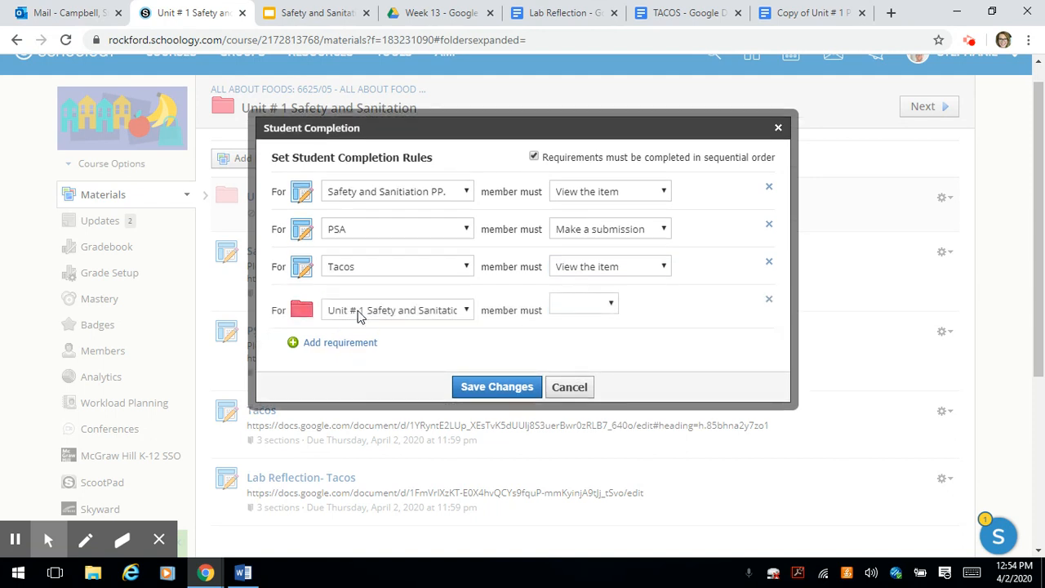
left_click(465, 312)
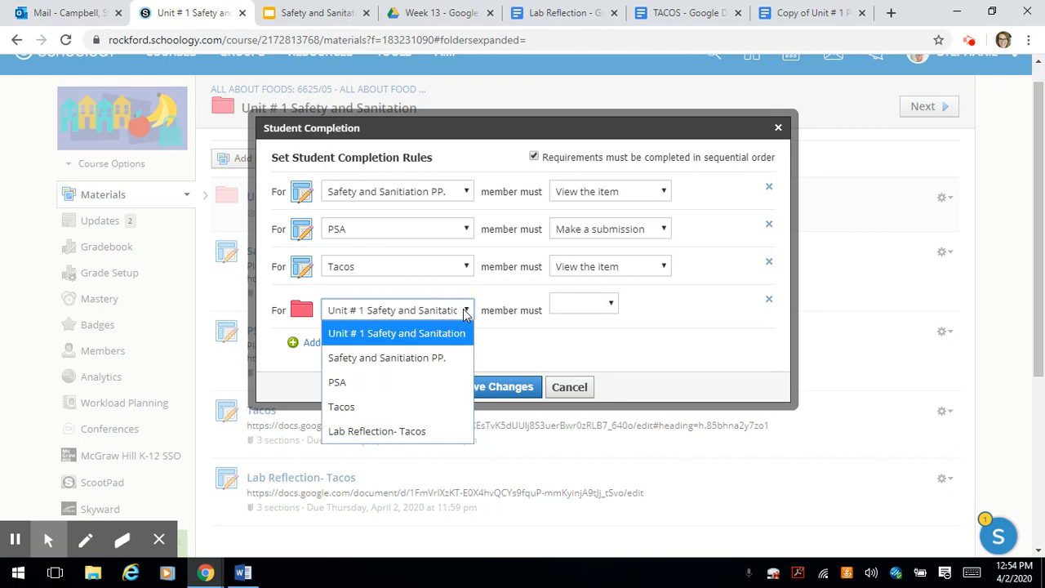
left_click(399, 437)
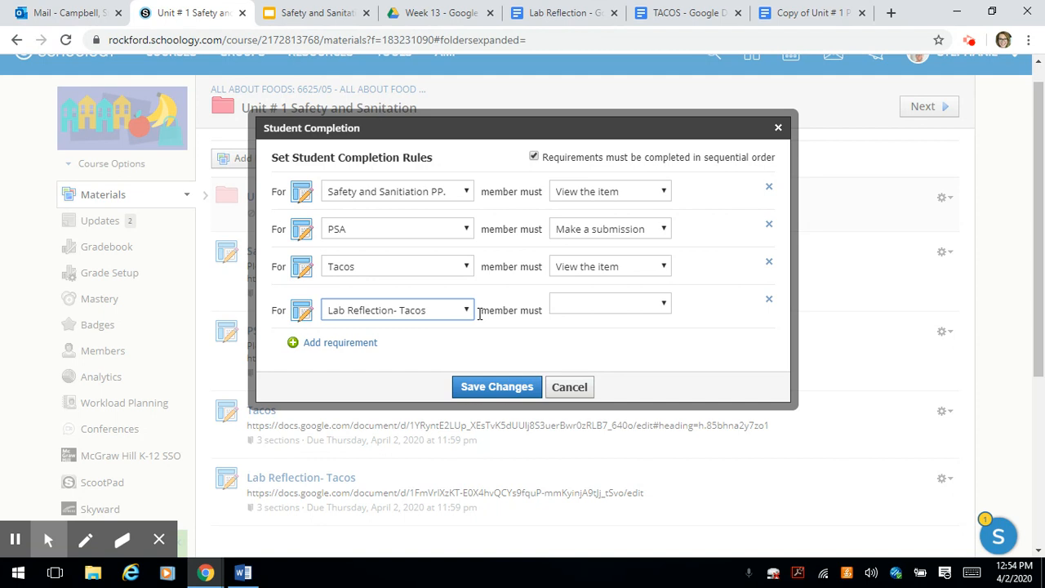
left_click(664, 306)
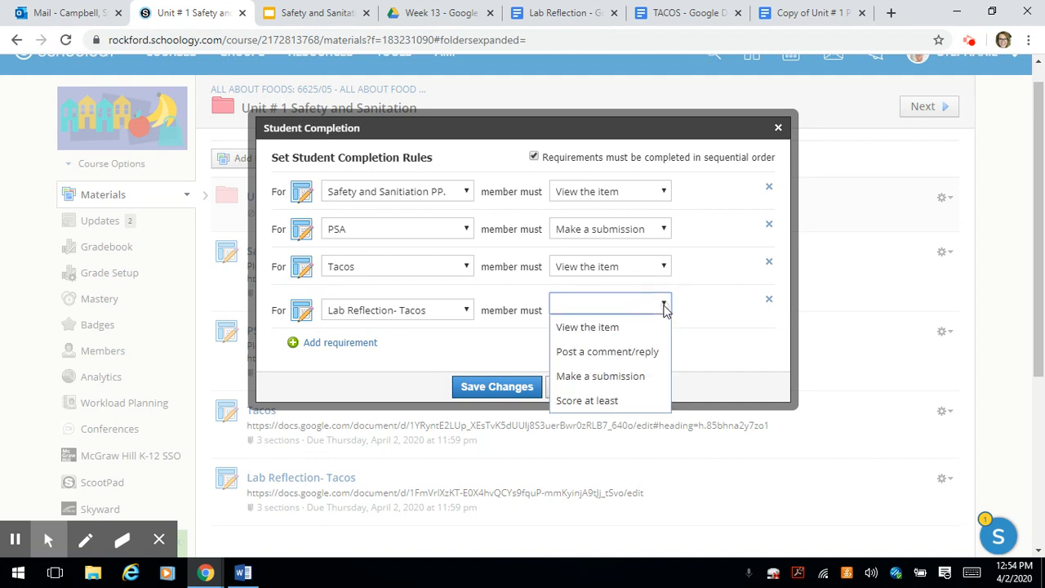
left_click(616, 376)
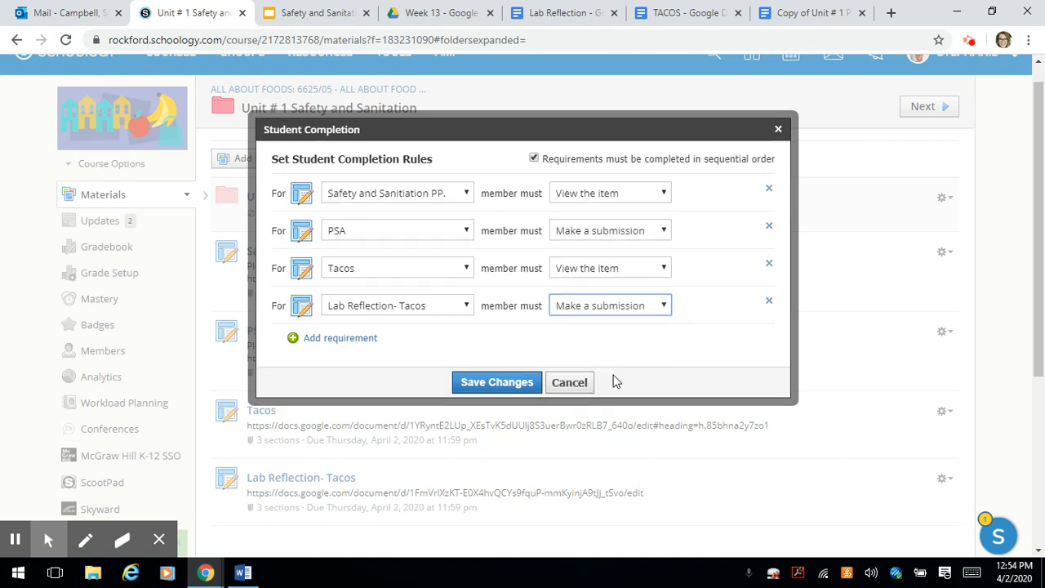
left_click(473, 384)
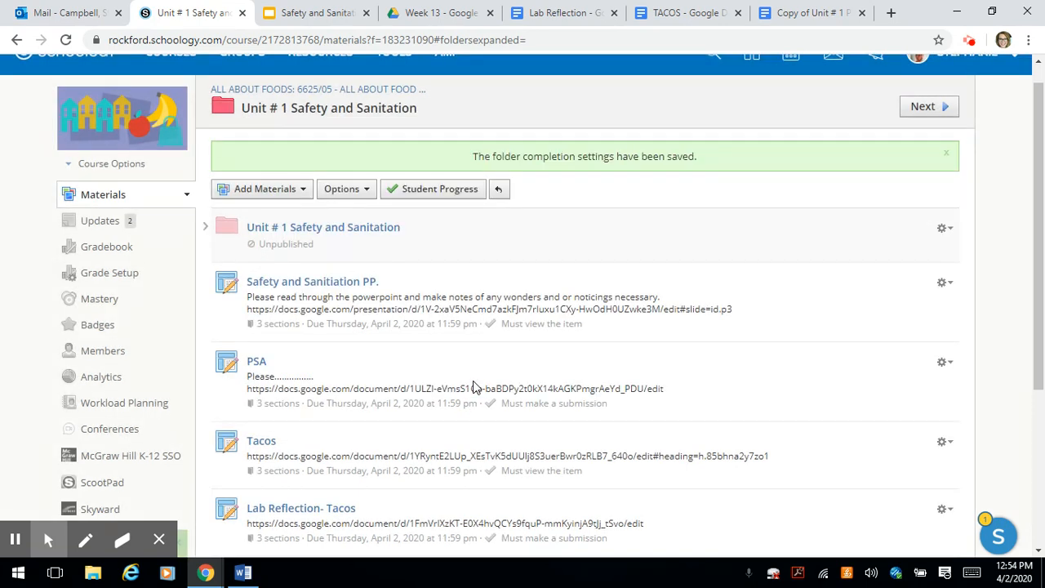
Review the completion progress of the students listed for the folder, and close the progress list.
scroll(473, 387, "down", 2)
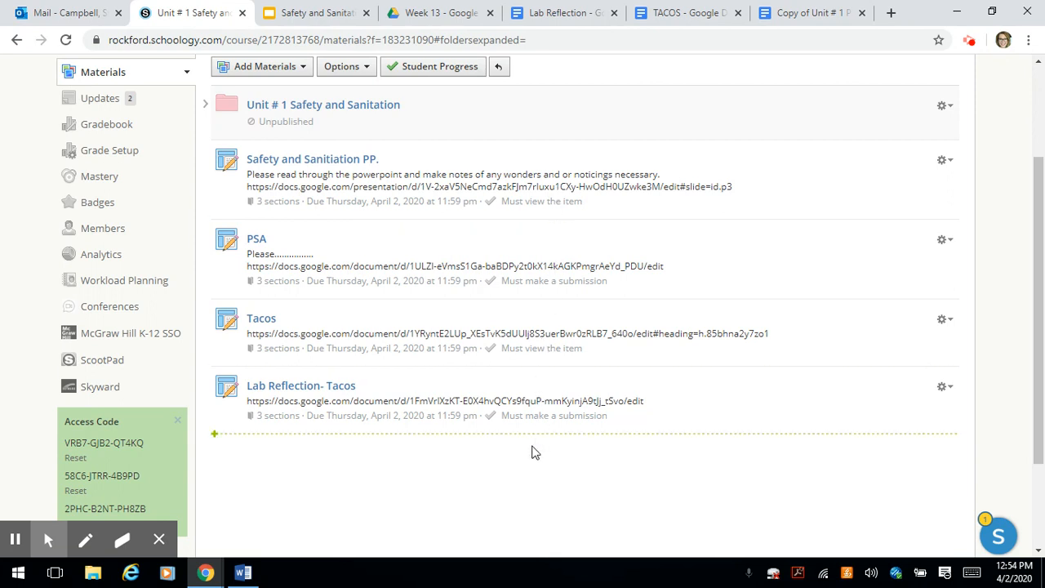
scroll(531, 450, "up", 2)
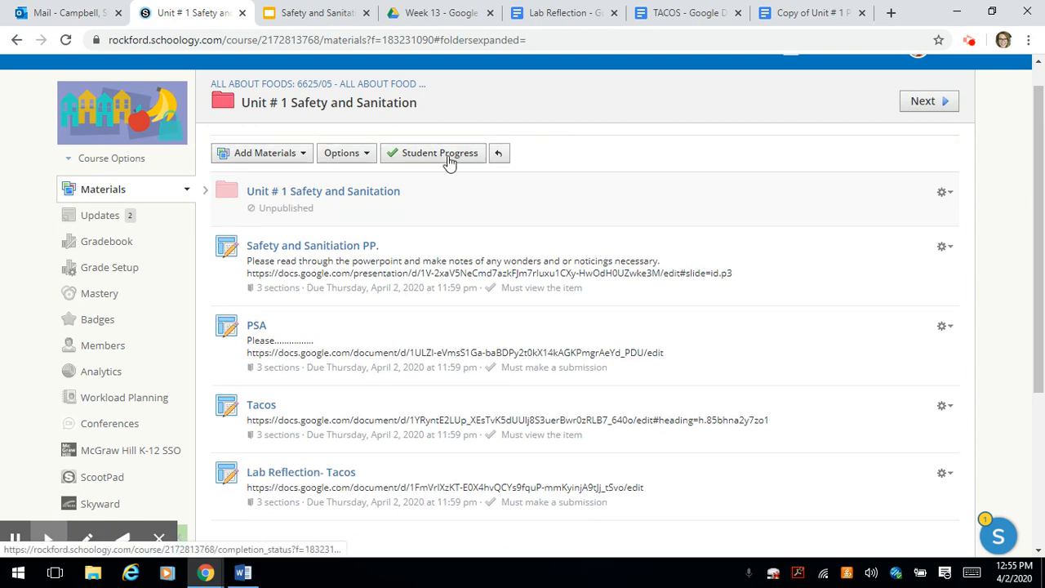
left_click(450, 155)
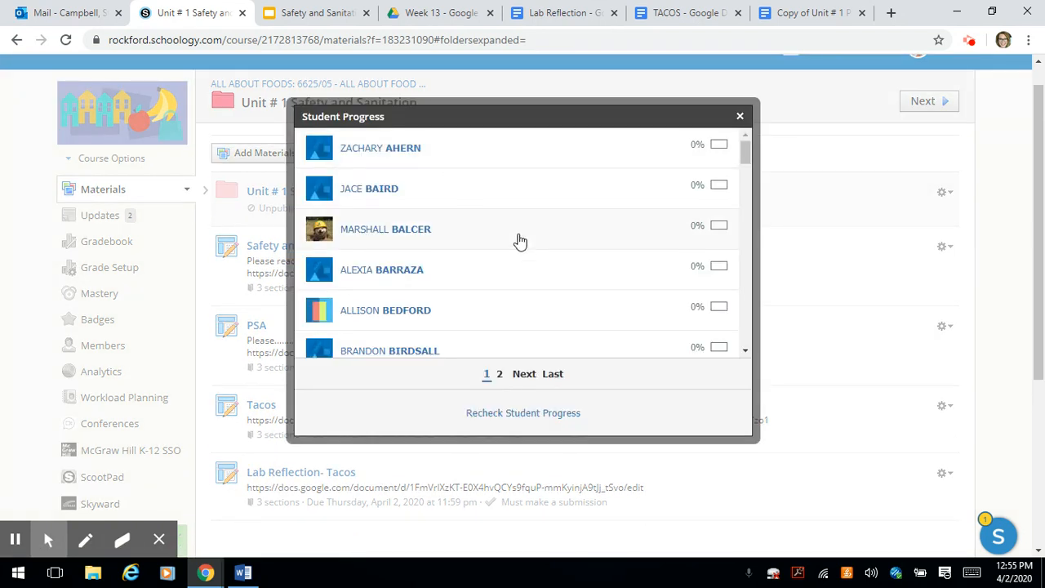
scroll(518, 240, "down", 3)
scroll(521, 242, "down", 4)
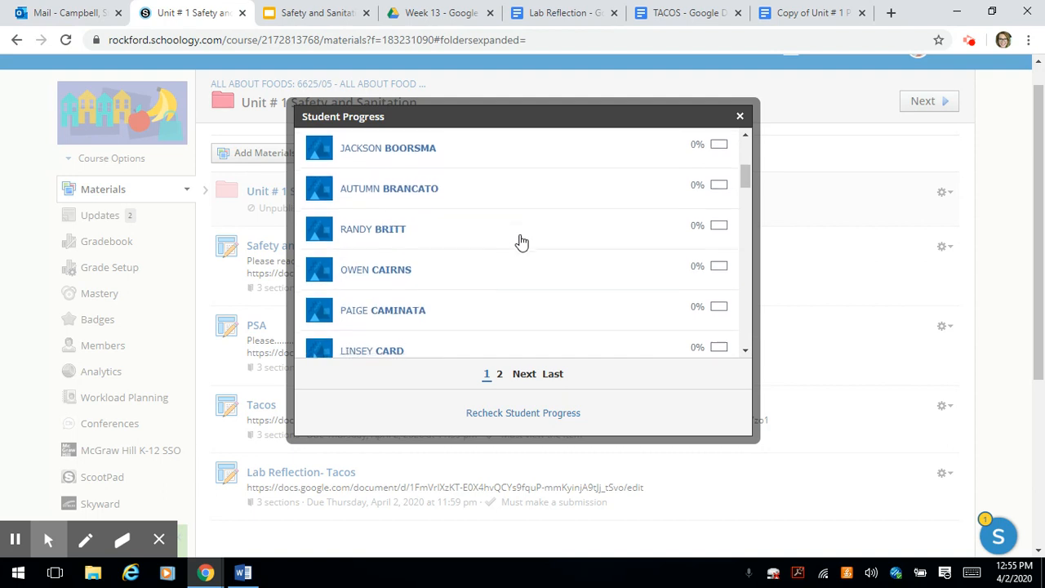
scroll(521, 241, "down", 6)
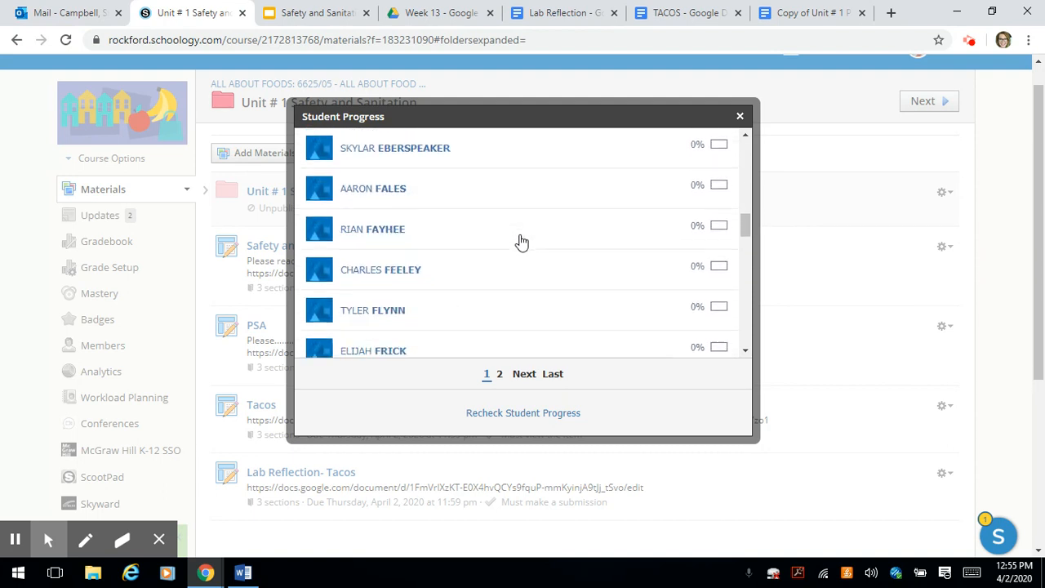
scroll(521, 241, "down", 4)
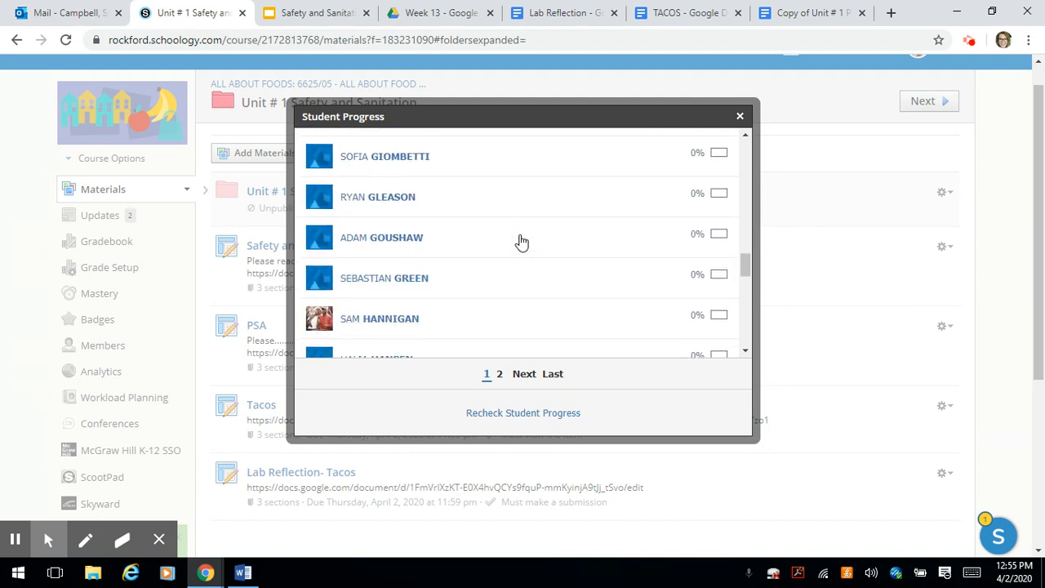
scroll(521, 241, "down", 5)
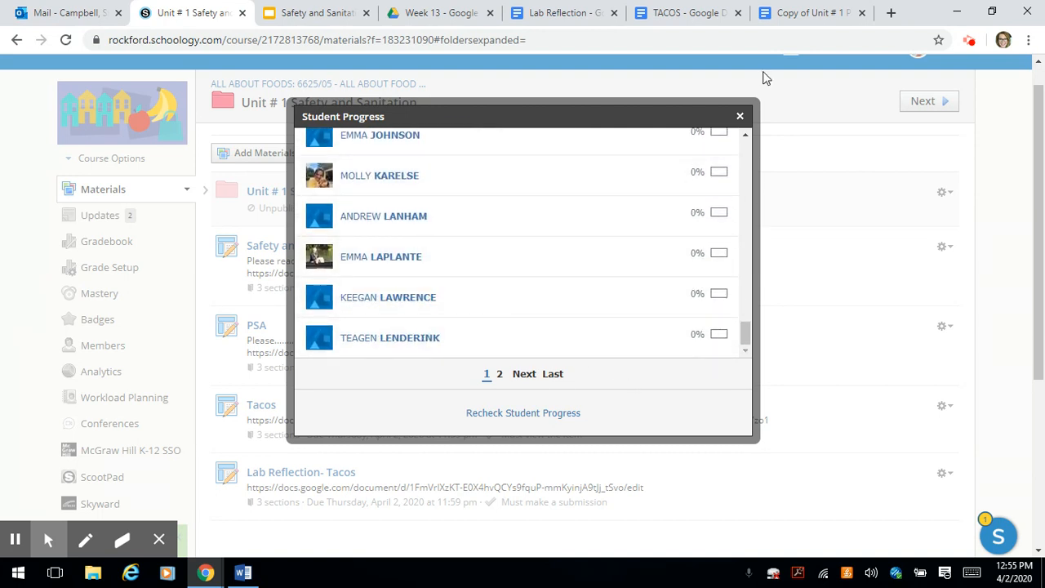
left_click(739, 119)
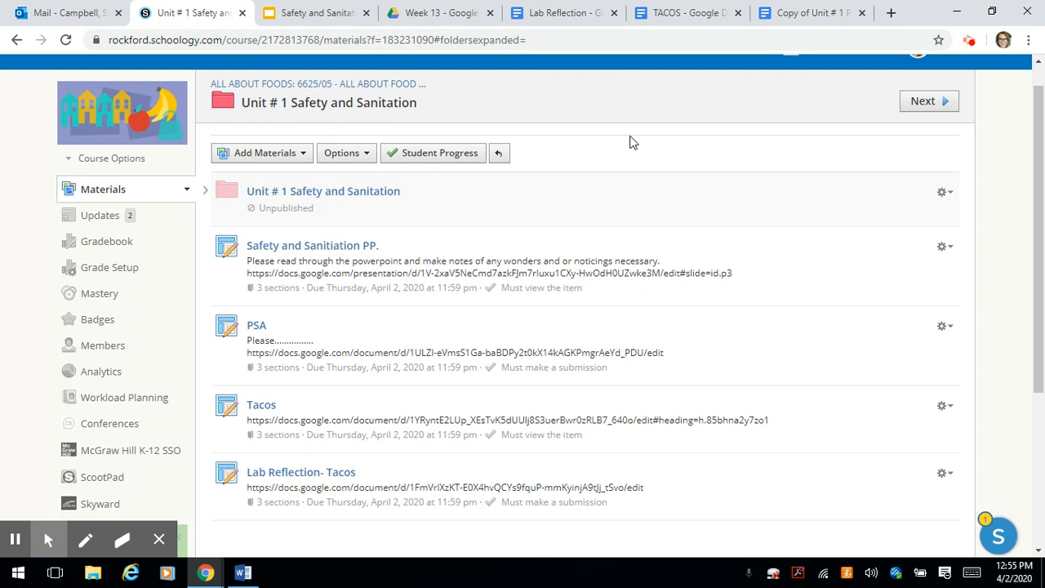
scroll(645, 102, "up", 1)
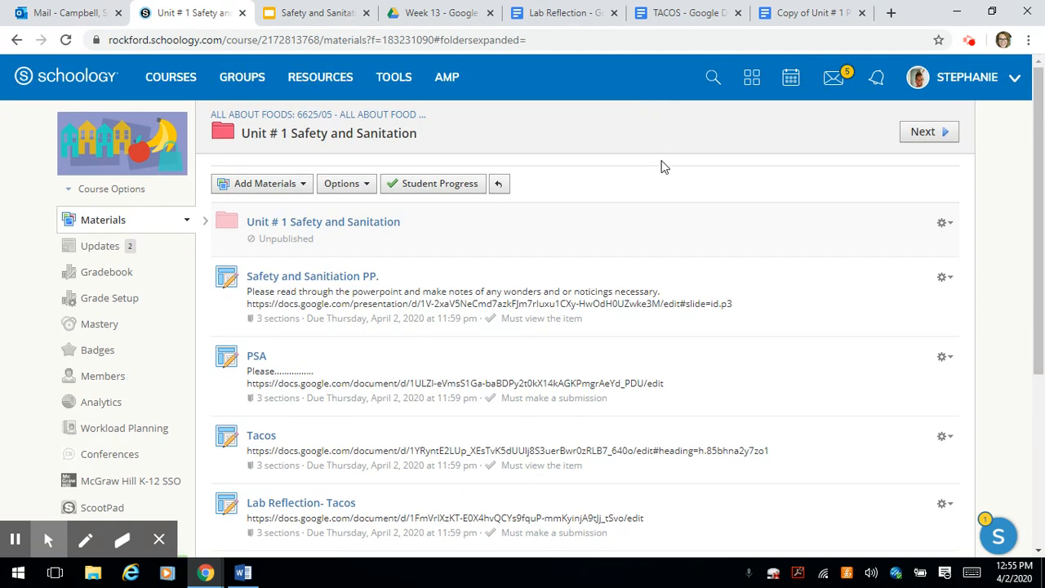
scroll(660, 168, "down", 1)
scroll(663, 169, "down", 1)
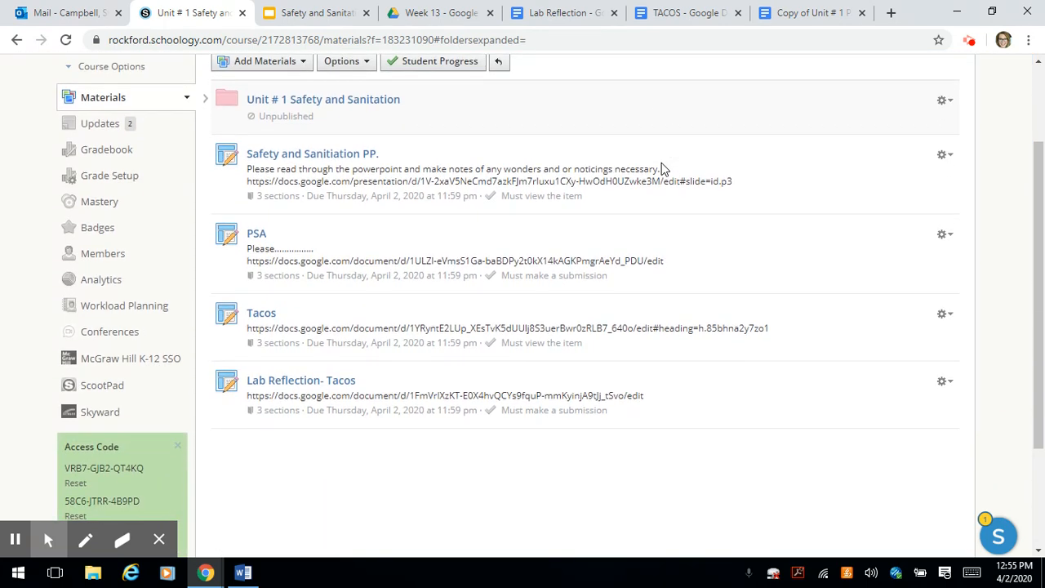
scroll(661, 168, "up", 1)
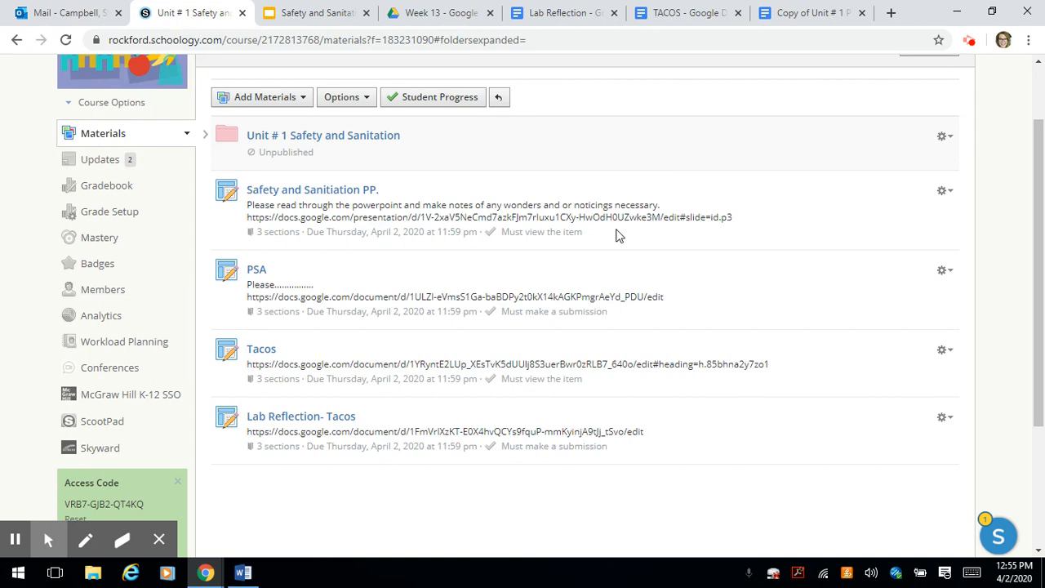